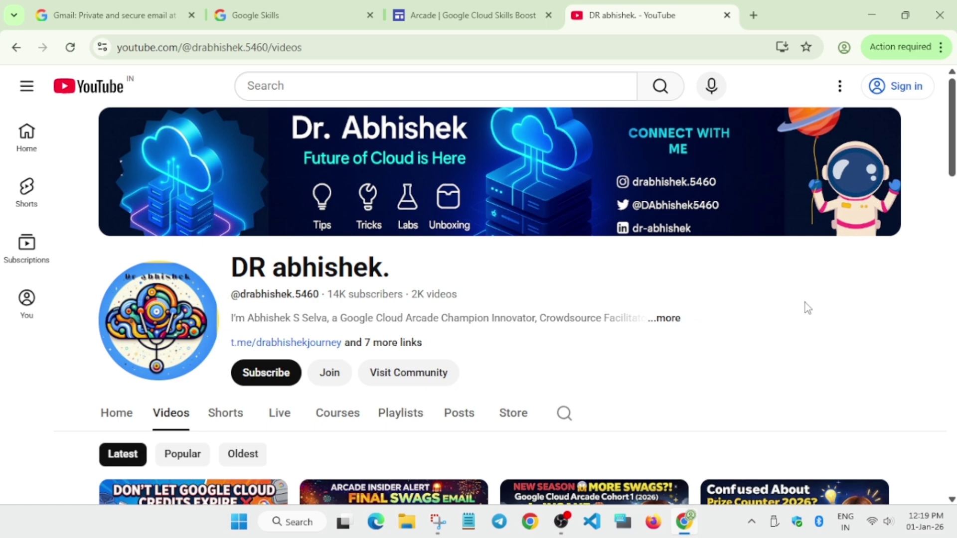
Step: Switch from the YouTube channel page to the Gmail landing page tab
{"action": "left_click", "coordinate": [117, 7]}
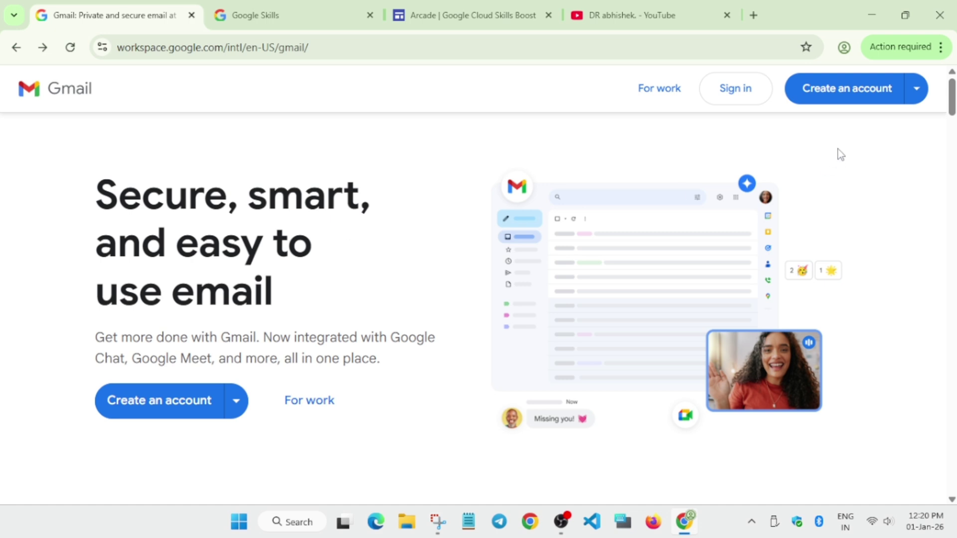
Step: Begin creating a Google account for personal use and enter the first name
{"action": "left_click", "coordinate": [920, 97]}
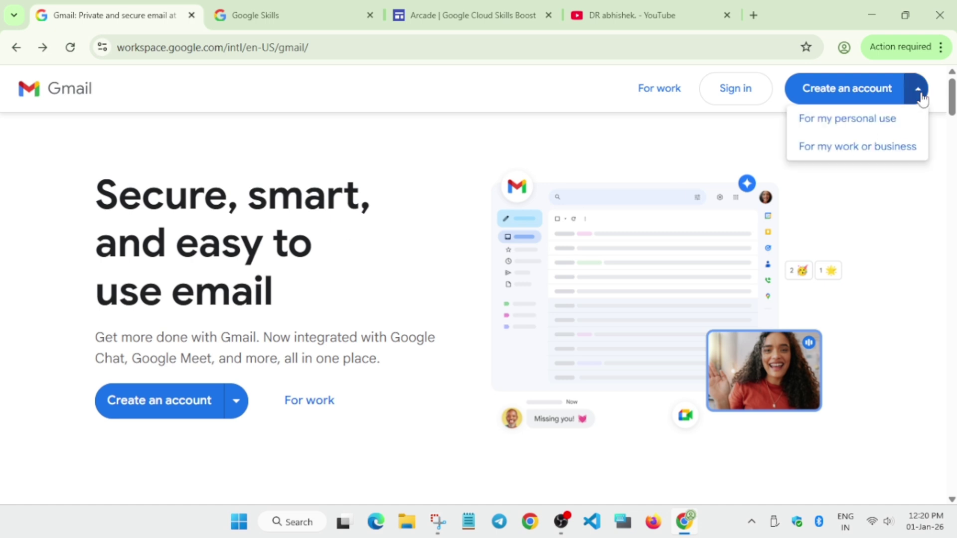
{"action": "left_click", "coordinate": [838, 125]}
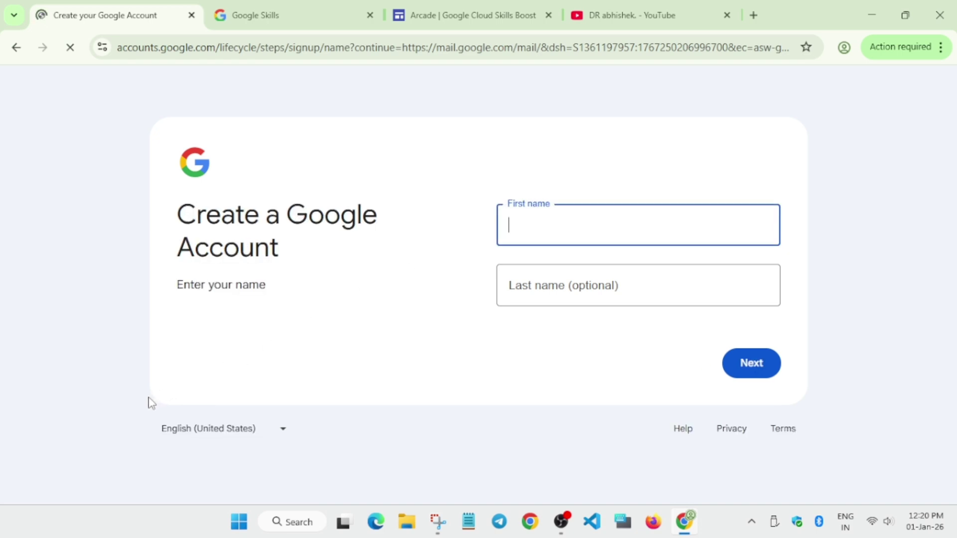
{"action": "type", "text": "Abhishek"}
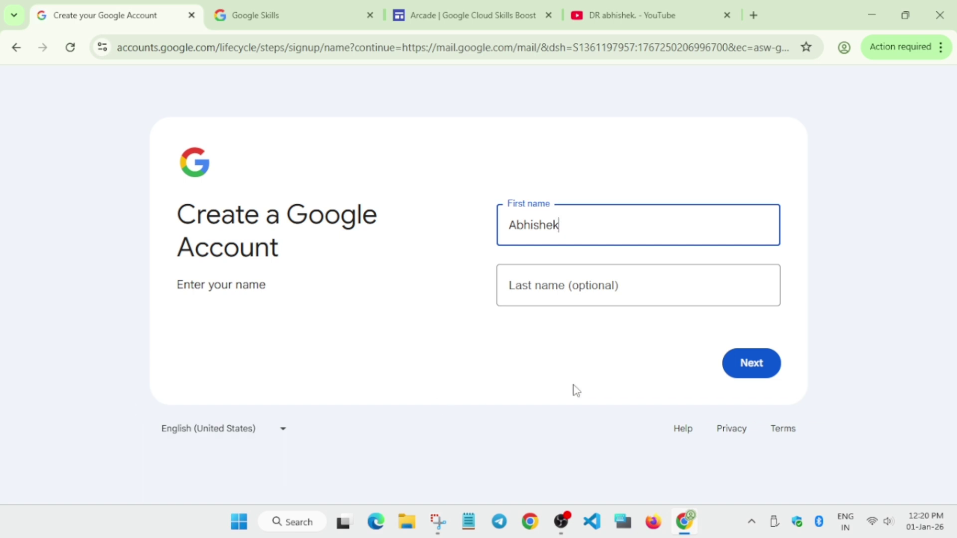
Step: Submit the name, then enter birthday July 1, 1980 and gender Male and continue
{"action": "left_click", "coordinate": [752, 364]}
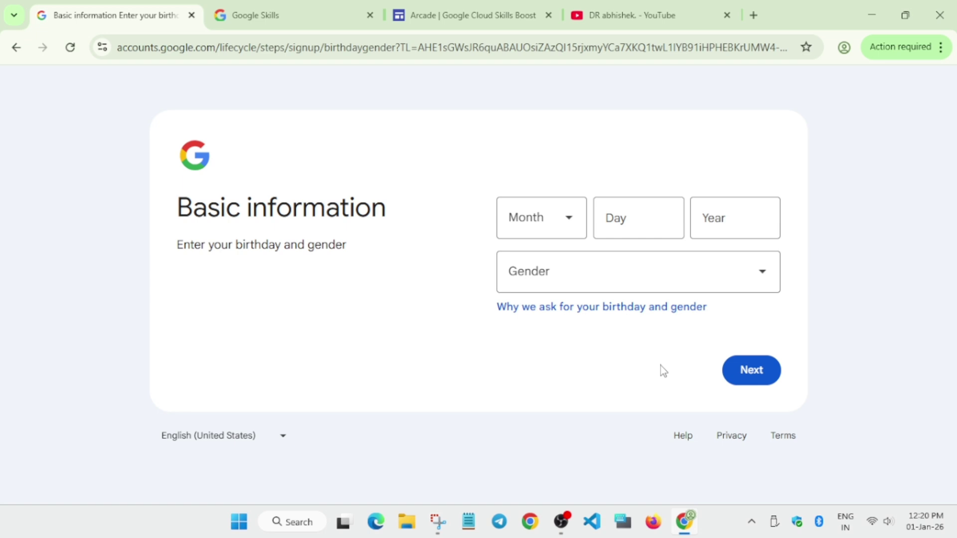
{"action": "left_click", "coordinate": [562, 232]}
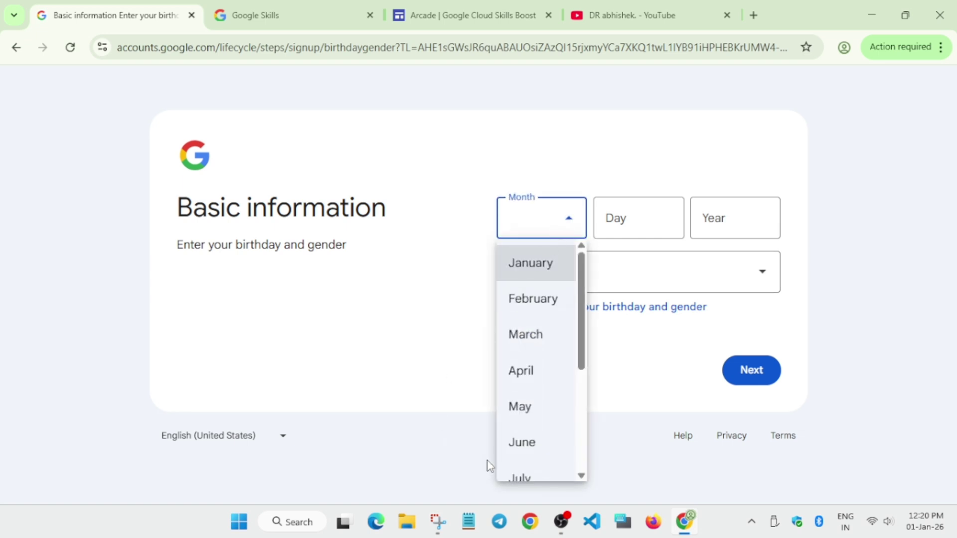
{"action": "left_click", "coordinate": [534, 478]}
{"action": "left_click", "coordinate": [630, 214]}
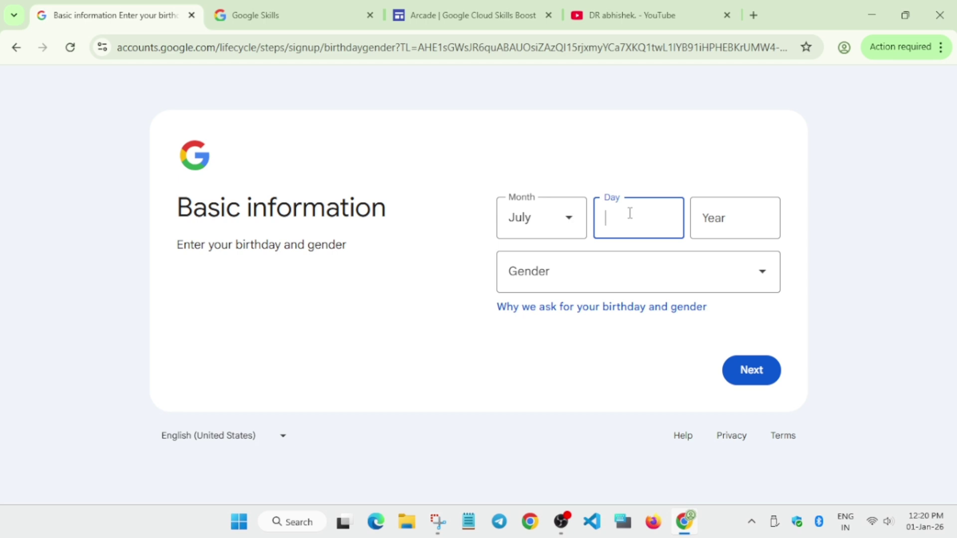
{"action": "type", "text": "1"}
{"action": "left_click", "coordinate": [718, 236]}
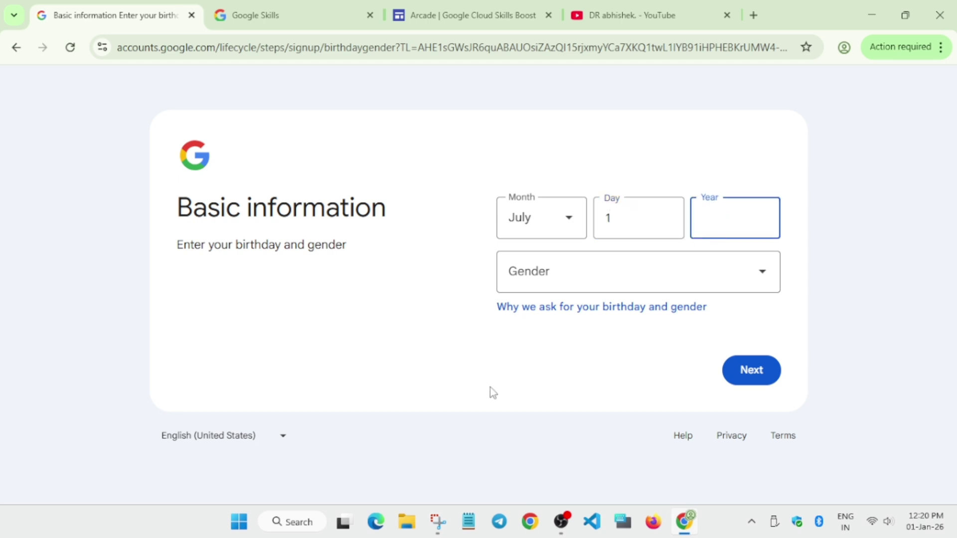
{"action": "type", "text": "1980"}
{"action": "left_click", "coordinate": [563, 285]}
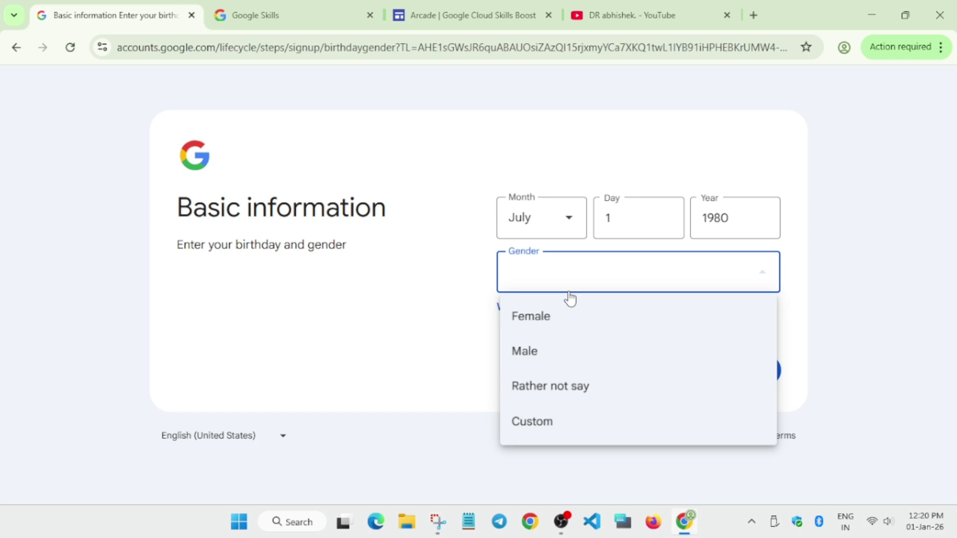
{"action": "left_click", "coordinate": [506, 352]}
{"action": "left_click", "coordinate": [745, 368]}
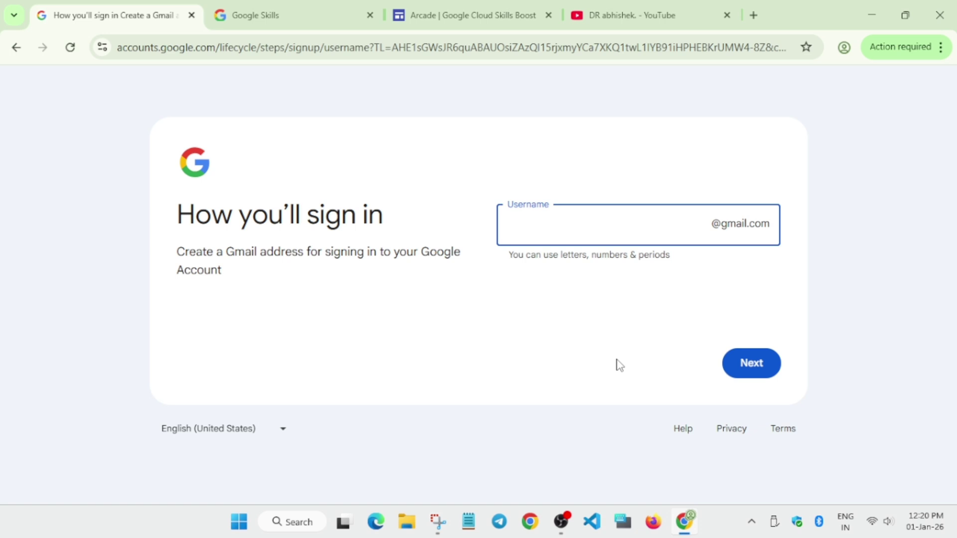
Step: Enter a new Gmail username and submit it to move on toward verification
{"action": "type", "text": "arcadewithabhishek1"}
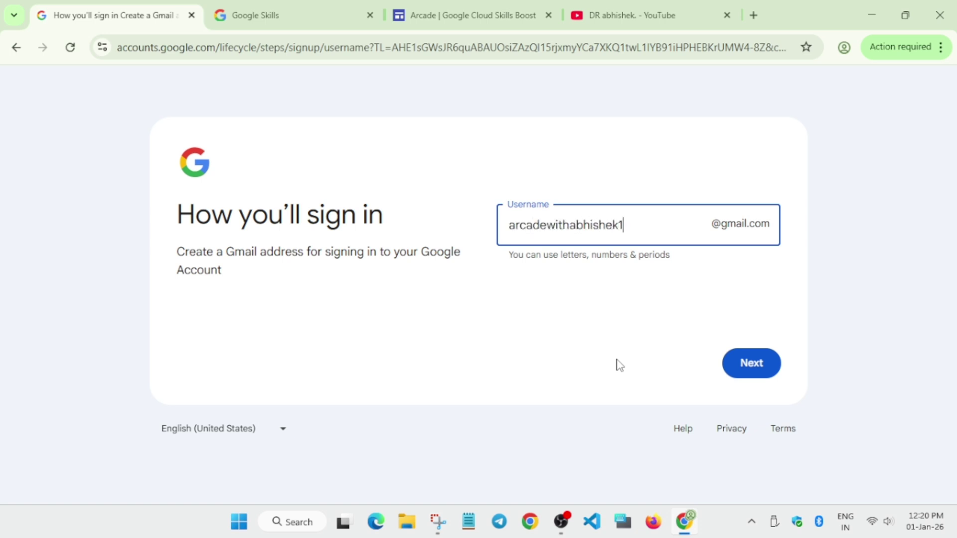
{"action": "type", "text": "2"}
{"action": "left_click", "coordinate": [532, 296]}
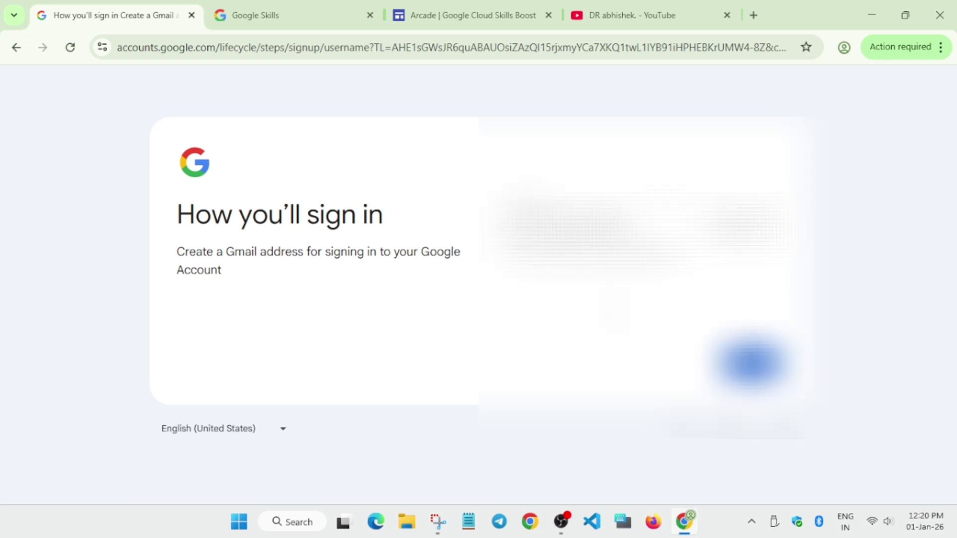
{"action": "left_click", "coordinate": [752, 363]}
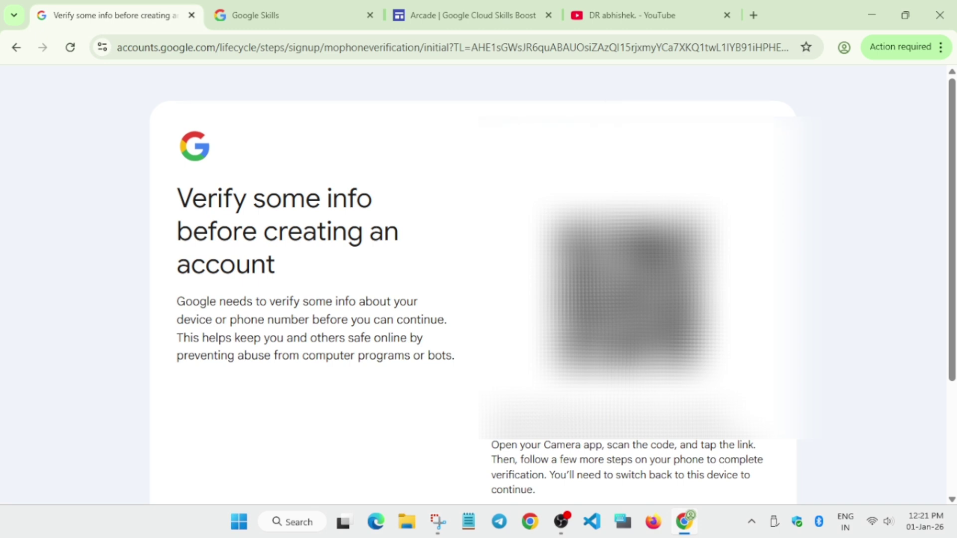
Step: Check the QR verification page and switch to the phone app to verify the device
{"action": "scroll", "coordinate": [479, 284], "scroll_direction": "down", "scroll_amount": 2}
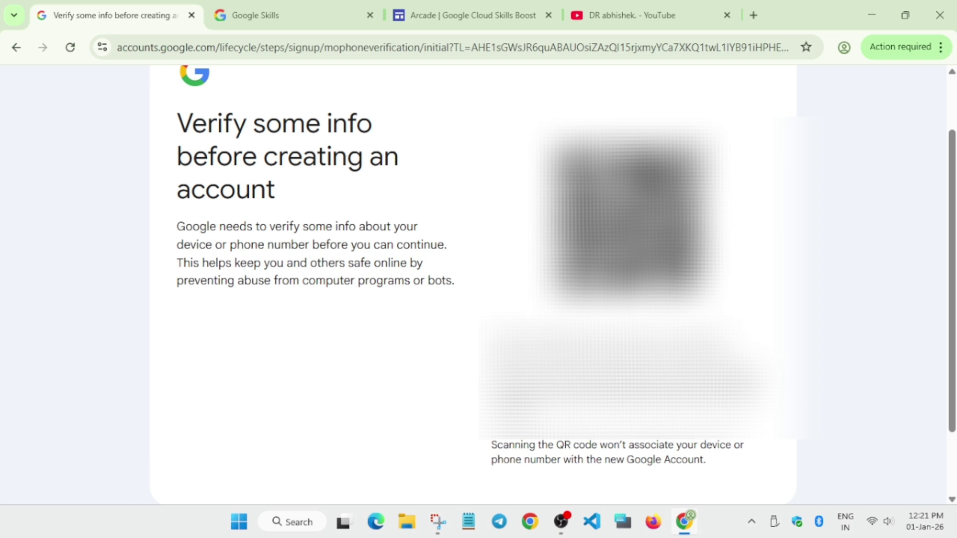
{"action": "scroll", "coordinate": [478, 284], "scroll_direction": "up", "scroll_amount": 2}
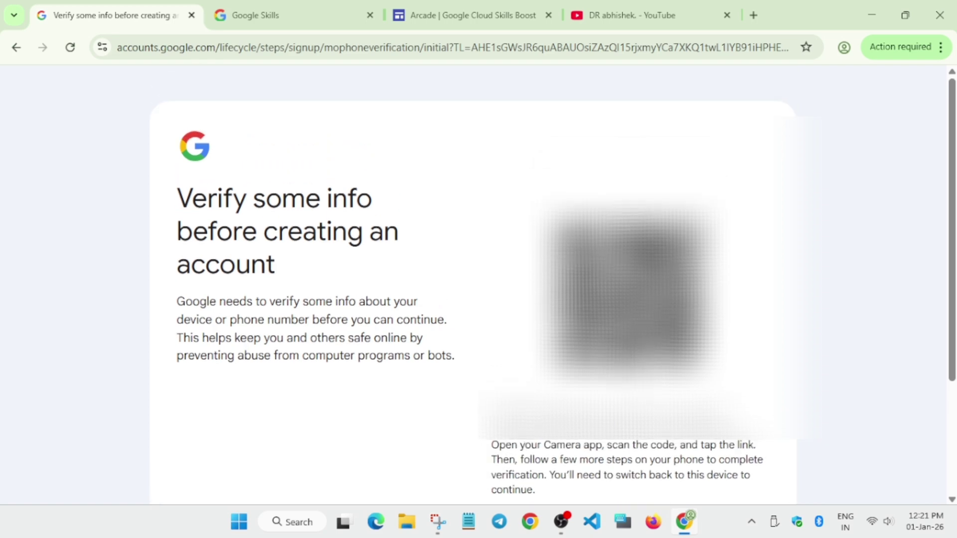
{"action": "left_click", "coordinate": [562, 522]}
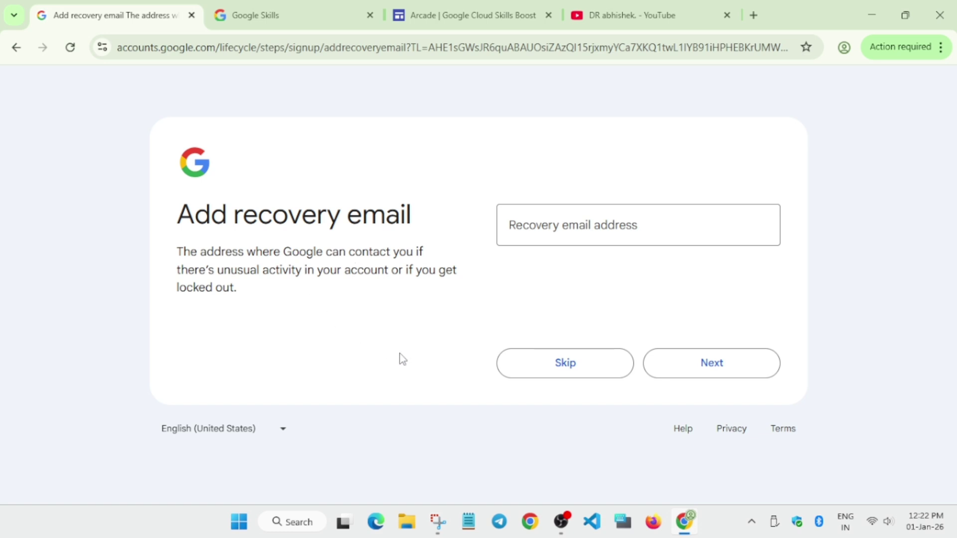
Step: Return to the taskbar app to continue past the recovery email step
{"action": "left_click", "coordinate": [567, 512]}
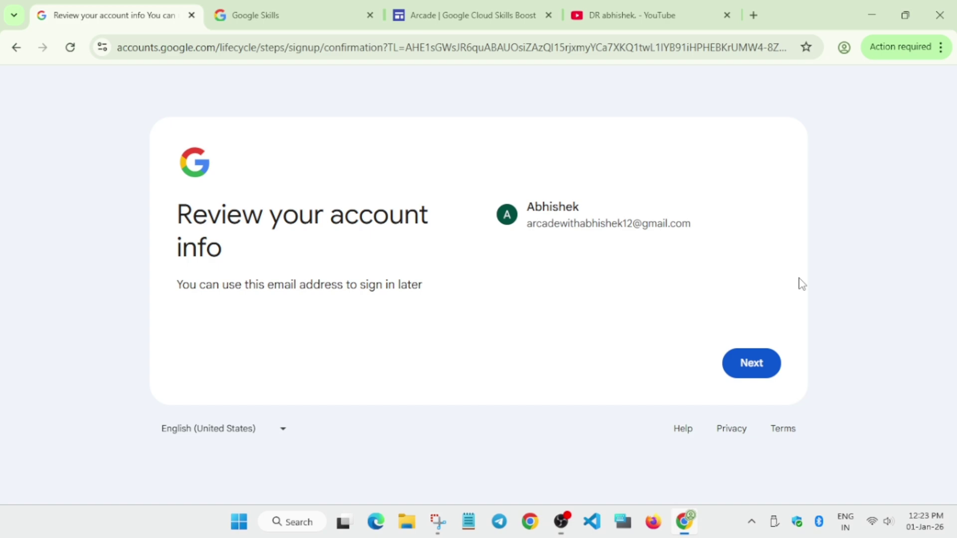
Step: Confirm the reviewed account info and agree to Google's Privacy and Terms
{"action": "left_click", "coordinate": [759, 375]}
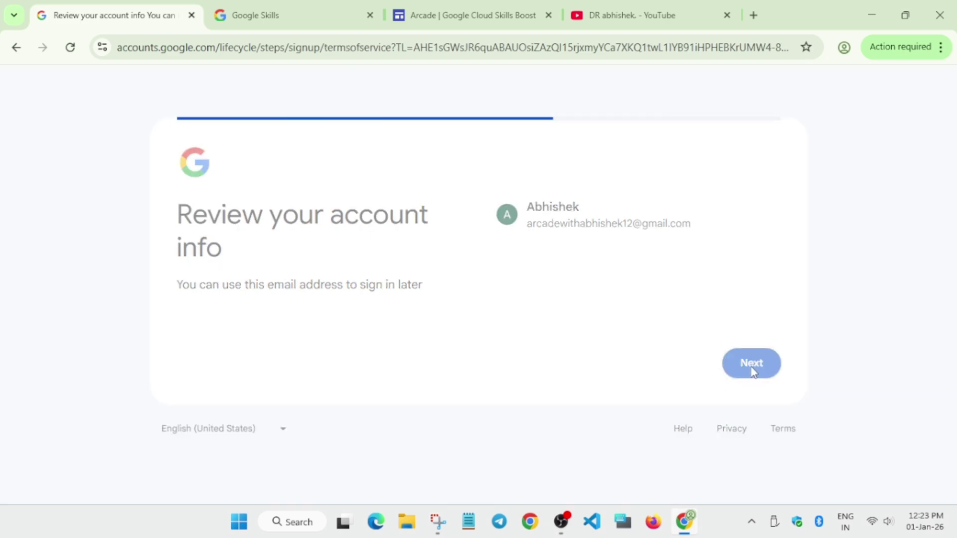
{"action": "scroll", "coordinate": [753, 372], "scroll_direction": "down", "scroll_amount": 8}
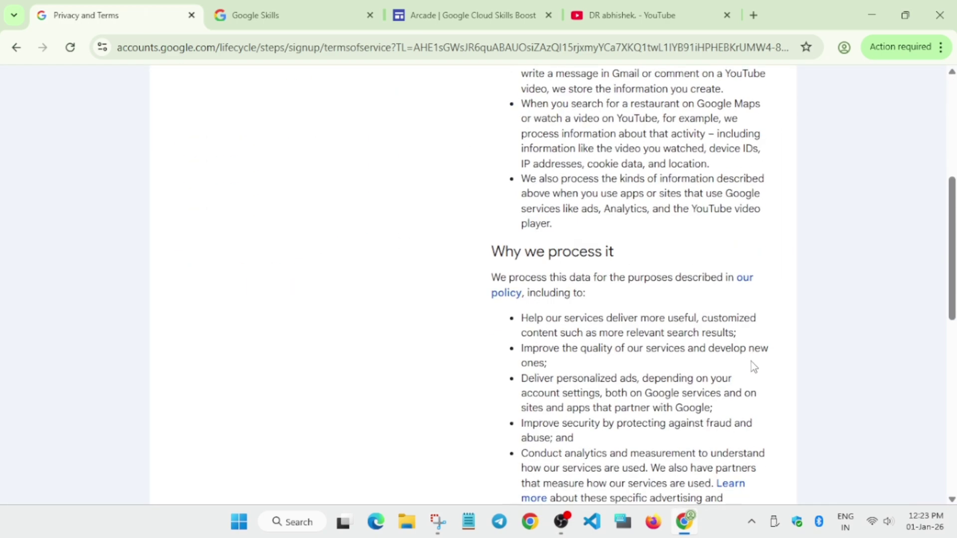
{"action": "scroll", "coordinate": [752, 364], "scroll_direction": "down", "scroll_amount": 8}
{"action": "left_click", "coordinate": [742, 379]}
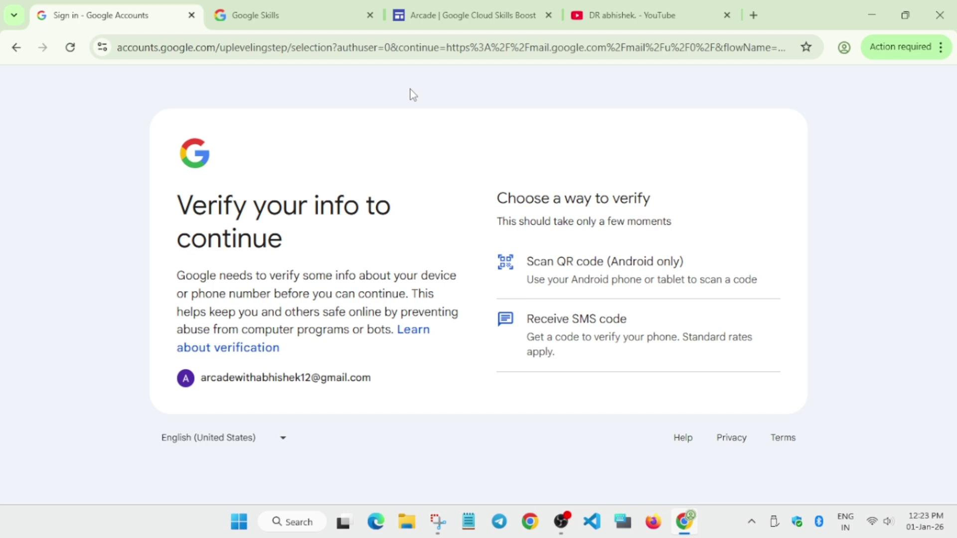
Step: Go to the Google Skills tab and open its Join page
{"action": "left_click", "coordinate": [247, 15]}
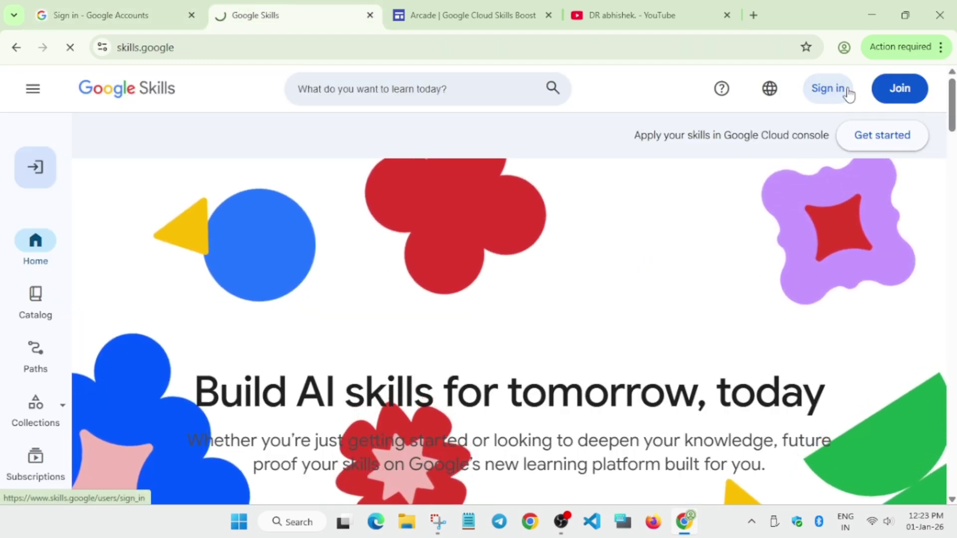
{"action": "left_click", "coordinate": [895, 97]}
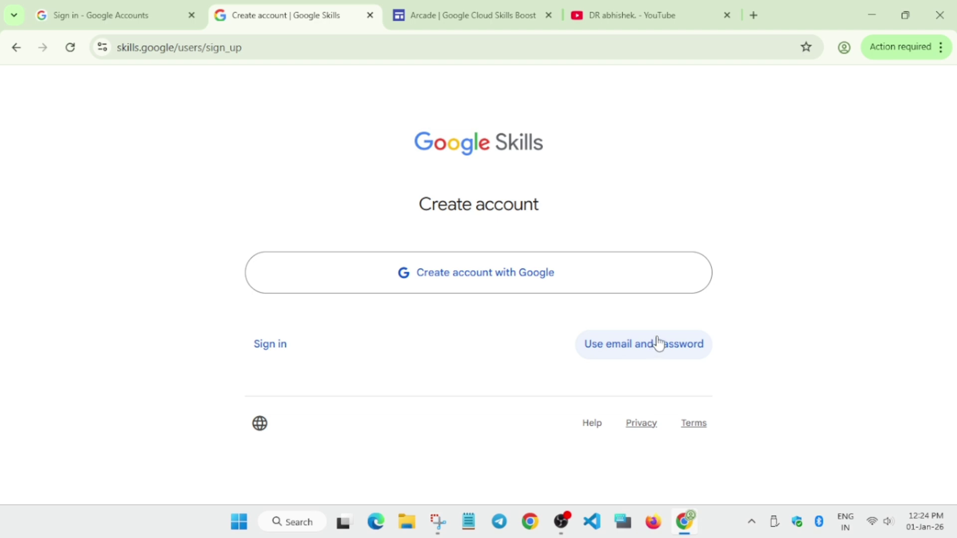
Step: Sign up for Google Skills with the new Google account and allow access
{"action": "left_click", "coordinate": [509, 273]}
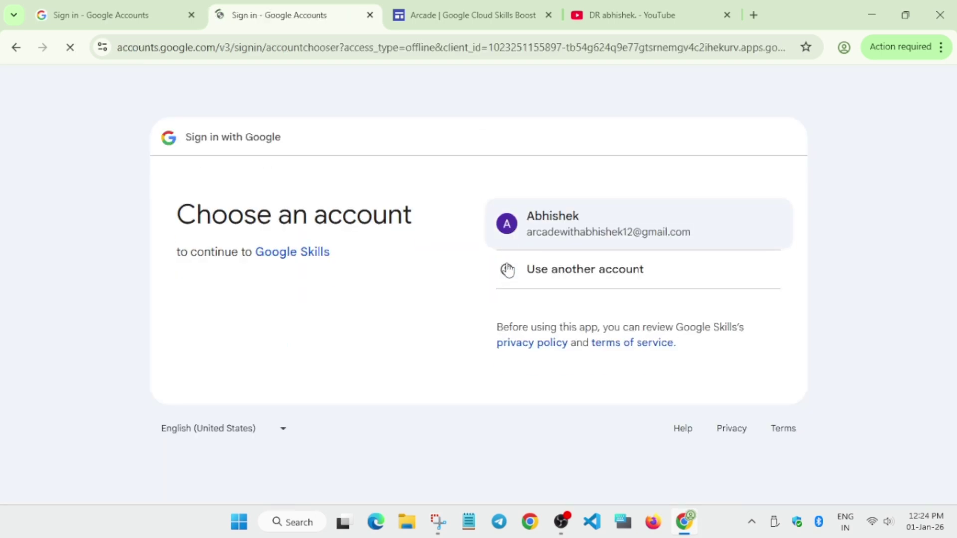
{"action": "double_click", "coordinate": [607, 233]}
{"action": "left_click_drag", "start_coordinate": [632, 231], "coordinate": [672, 220]}
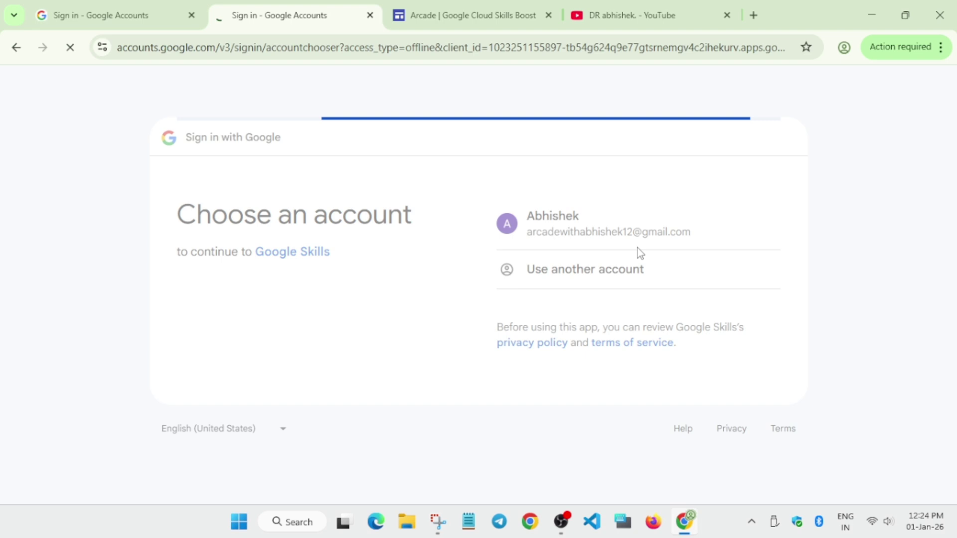
{"action": "scroll", "coordinate": [650, 262], "scroll_direction": "down", "scroll_amount": 3}
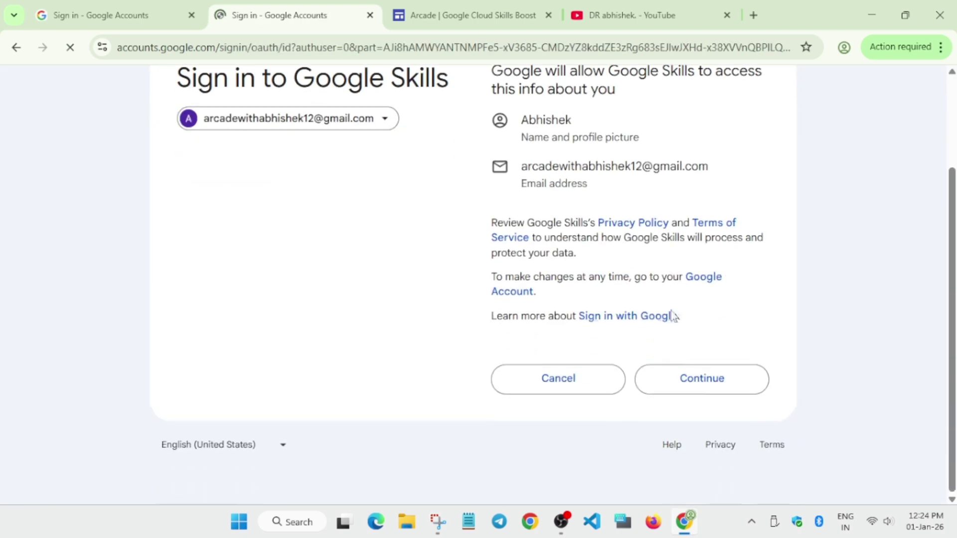
{"action": "left_click", "coordinate": [701, 378]}
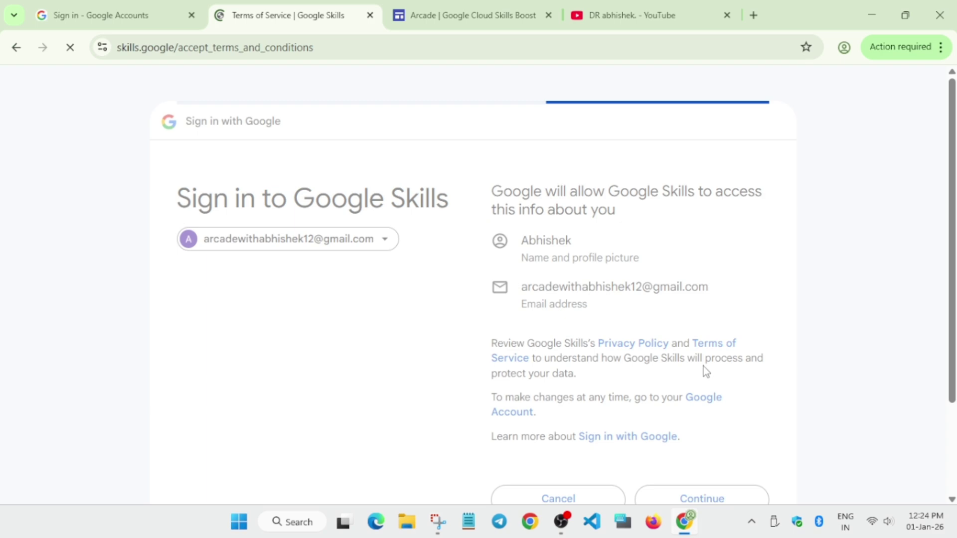
{"action": "scroll", "coordinate": [704, 366], "scroll_direction": "down", "scroll_amount": 5}
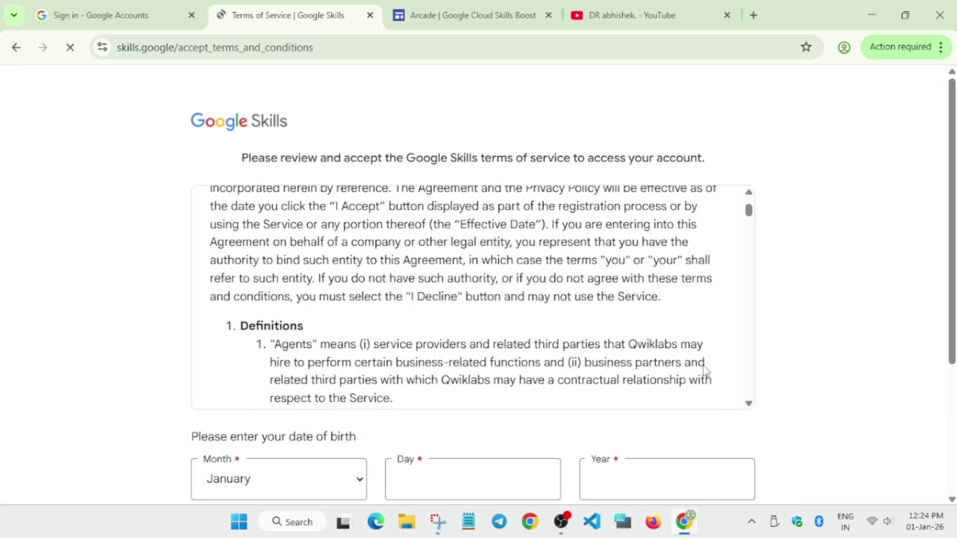
{"action": "scroll", "coordinate": [893, 342], "scroll_direction": "down", "scroll_amount": 1}
{"action": "left_click", "coordinate": [266, 407]}
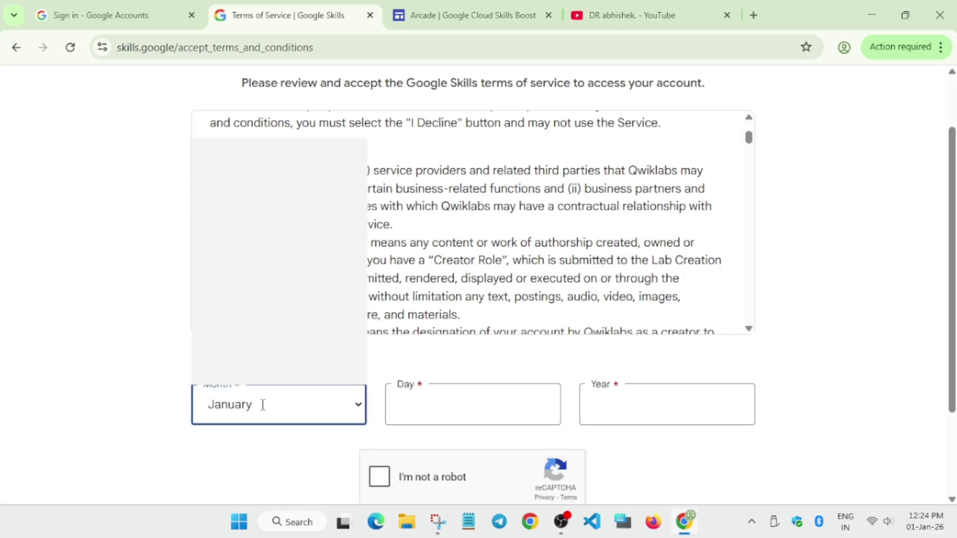
{"action": "left_click", "coordinate": [249, 272]}
{"action": "left_click", "coordinate": [410, 407]}
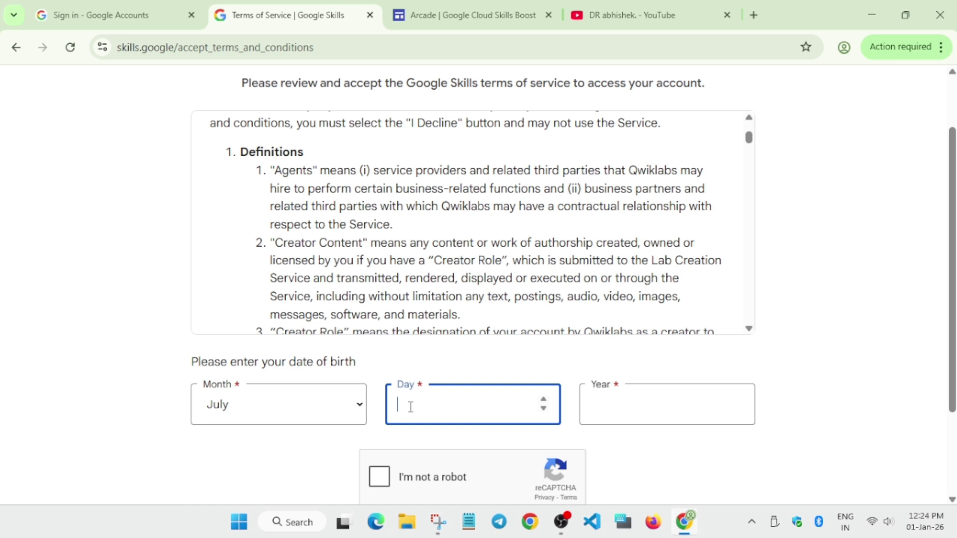
{"action": "type", "text": "11"}
{"action": "left_click", "coordinate": [630, 407]}
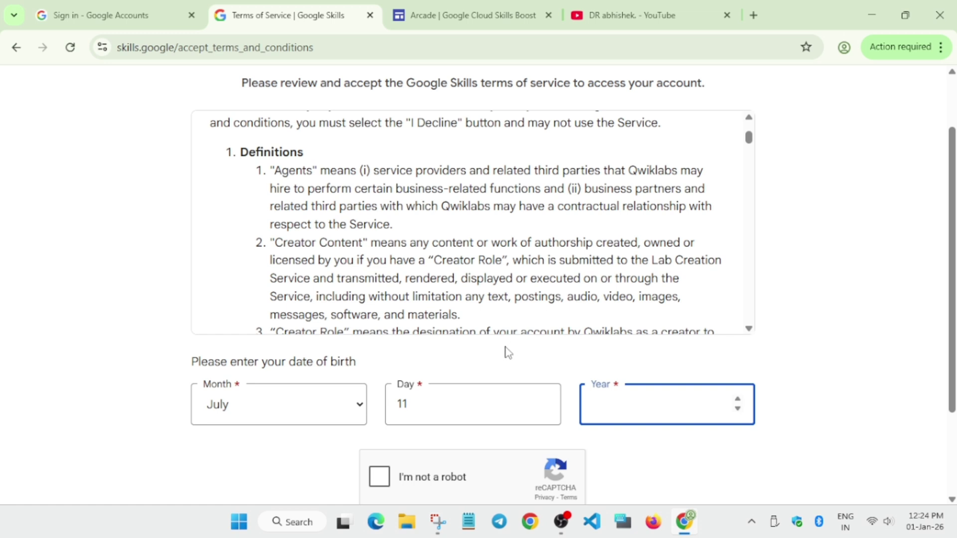
{"action": "type", "text": "2000"}
{"action": "key", "text": "BackSpace"}
{"action": "type", "text": "5"}
{"action": "key", "text": "BackSpace"}
{"action": "key", "text": "BackSpace"}
{"action": "key", "text": "BackSpace"}
{"action": "key", "text": "BackSpace"}
{"action": "type", "text": "1980"}
Step: Pass the 'I'm not a robot' check and accept the terms of service
{"action": "scroll", "coordinate": [389, 413], "scroll_direction": "down", "scroll_amount": 2}
{"action": "left_click", "coordinate": [380, 402]}
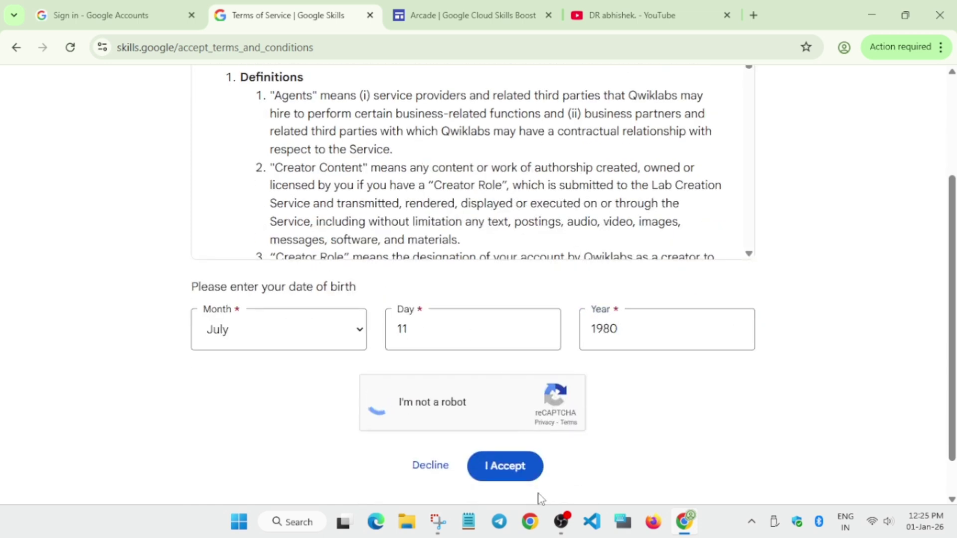
{"action": "left_click", "coordinate": [517, 474]}
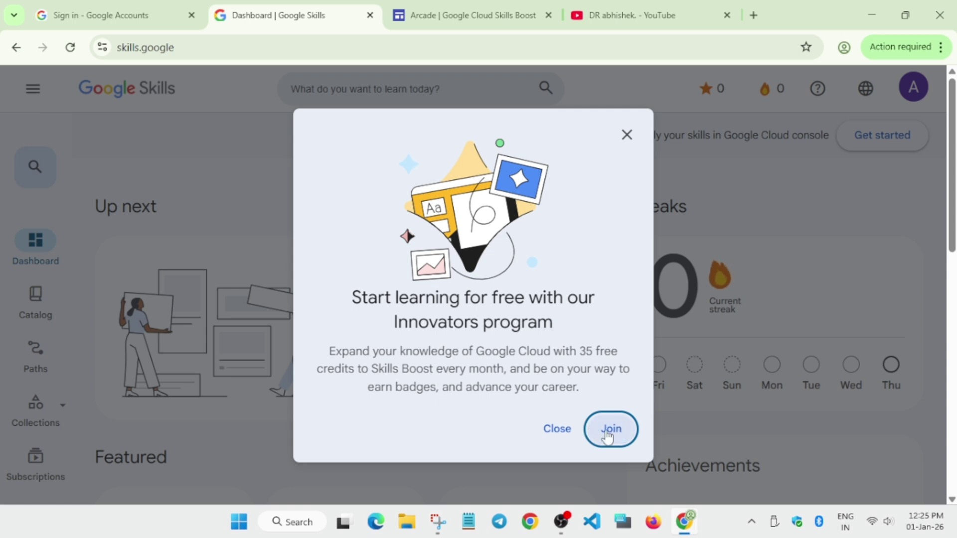
Step: Close the Innovators program offer and return to the Google account verification tab
{"action": "left_click", "coordinate": [558, 431]}
{"action": "left_click", "coordinate": [106, 7]}
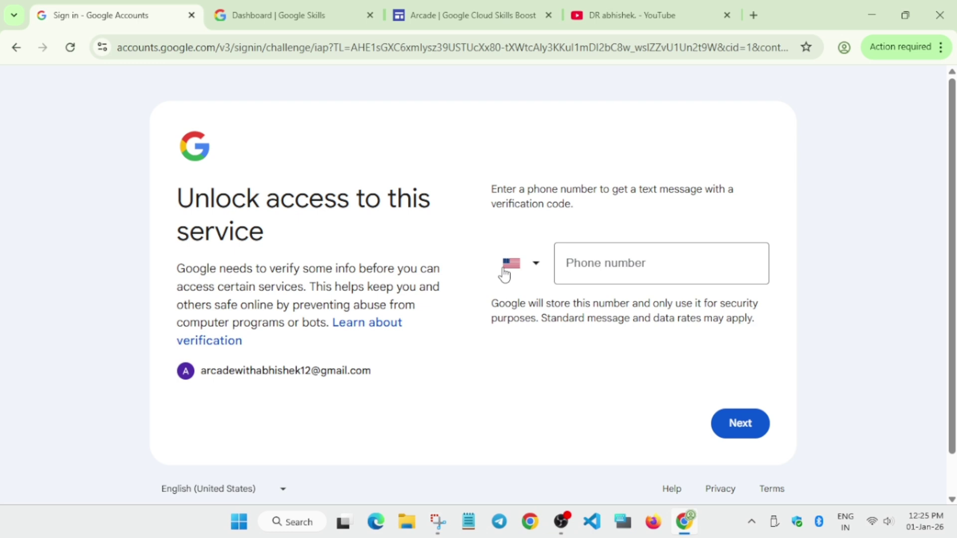
Step: Choose India (+91) as the country code for the verification phone number
{"action": "left_click", "coordinate": [561, 521]}
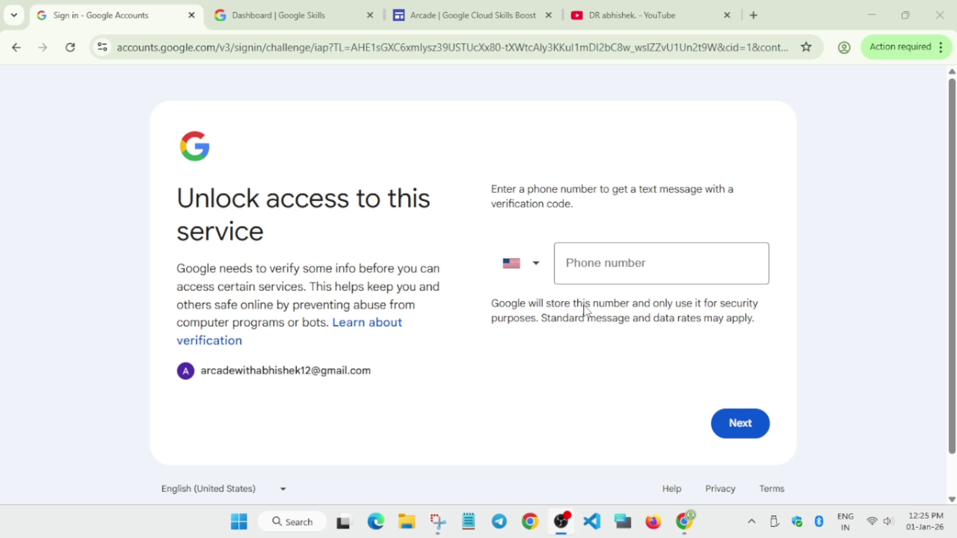
{"action": "left_click", "coordinate": [503, 267]}
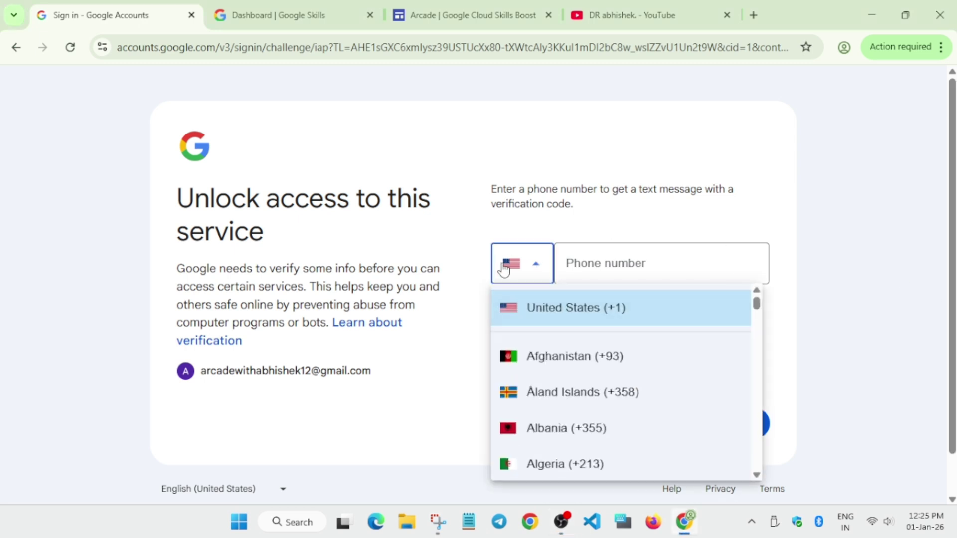
{"action": "scroll", "coordinate": [521, 381], "scroll_direction": "down", "scroll_amount": 20}
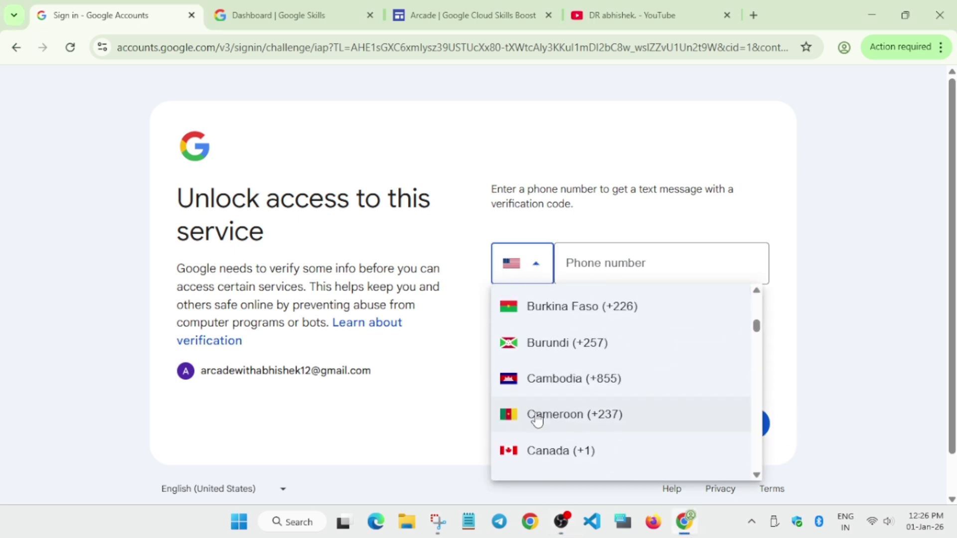
{"action": "scroll", "coordinate": [541, 426], "scroll_direction": "down", "scroll_amount": 3}
{"action": "scroll", "coordinate": [543, 432], "scroll_direction": "up", "scroll_amount": 2}
{"action": "scroll", "coordinate": [536, 424], "scroll_direction": "down", "scroll_amount": 20}
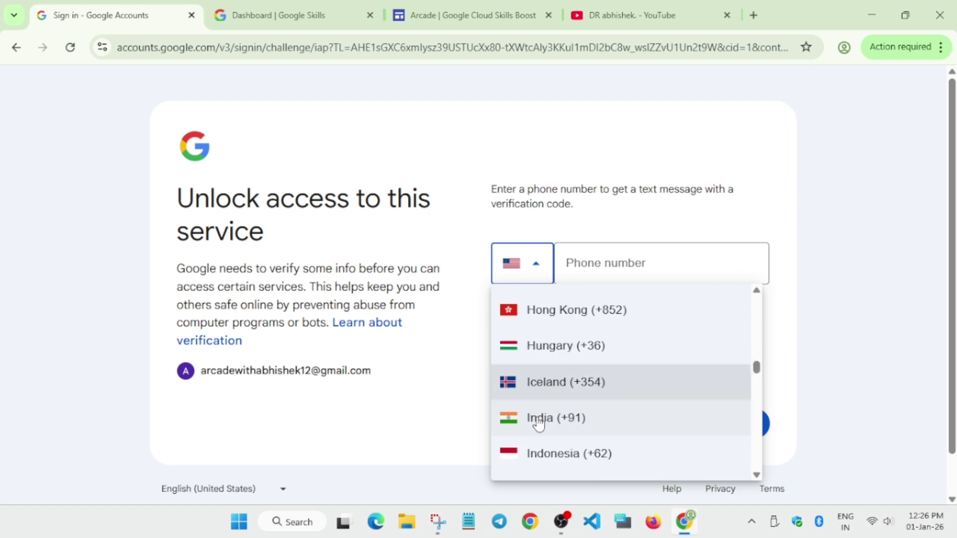
{"action": "left_click", "coordinate": [543, 413]}
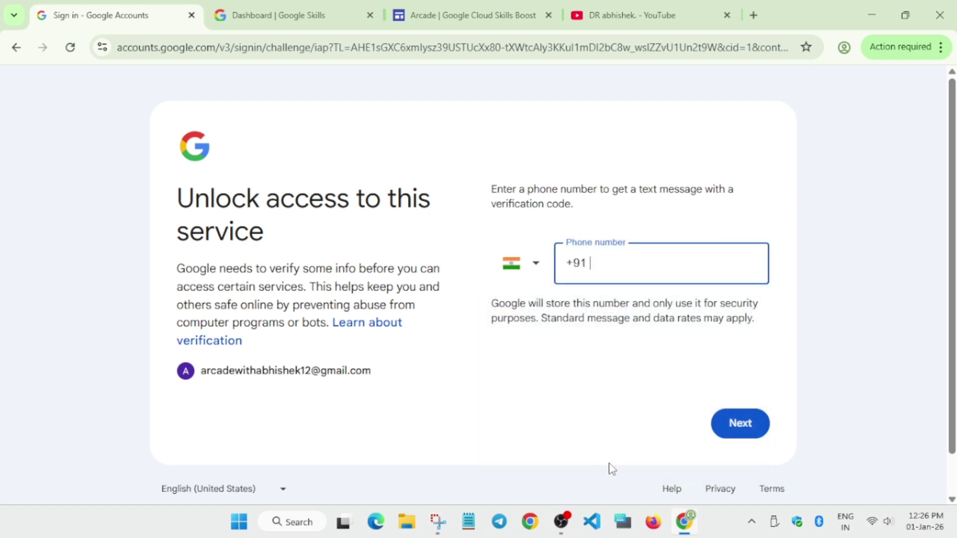
{"action": "left_click", "coordinate": [562, 520]}
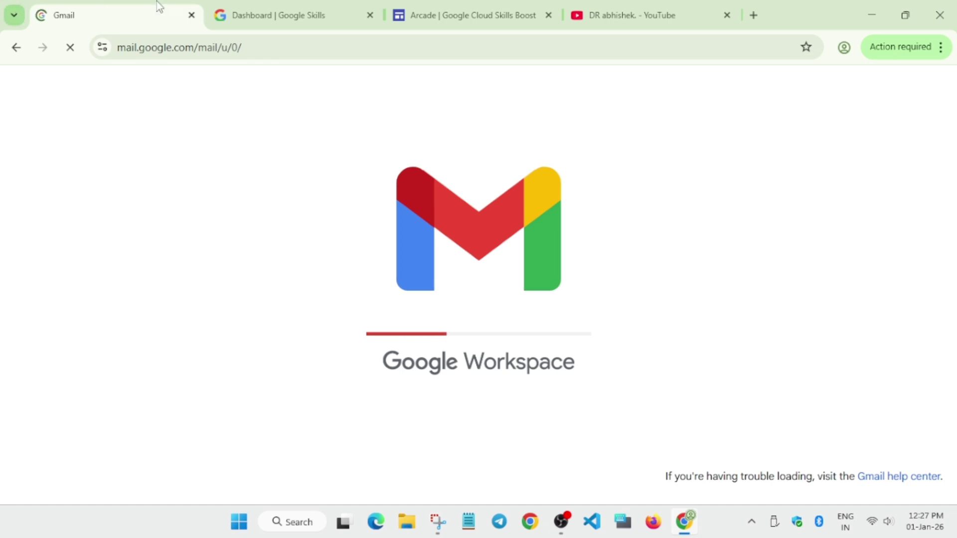
Step: Go to the Google Skills account settings and make the profile public
{"action": "left_click", "coordinate": [261, 11]}
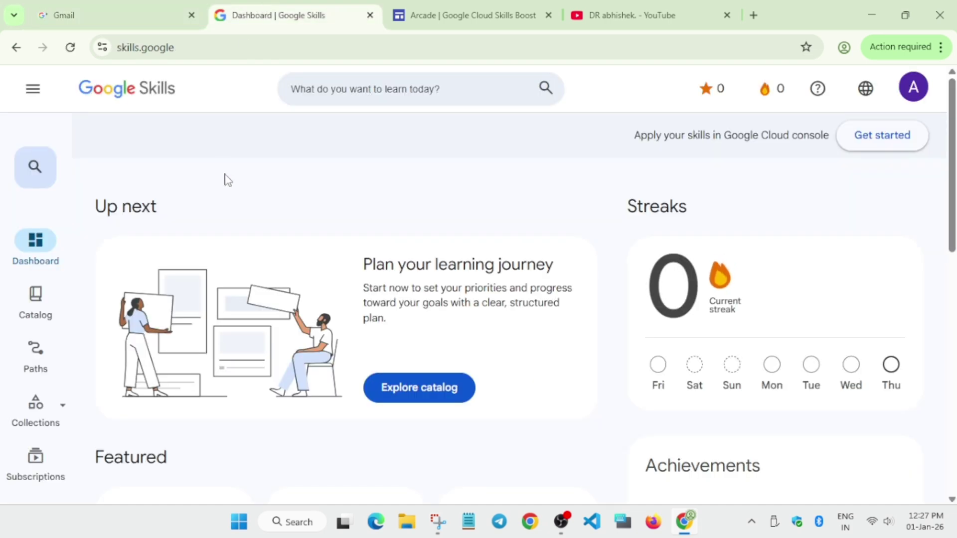
{"action": "left_click", "coordinate": [916, 89]}
{"action": "left_click", "coordinate": [751, 321]}
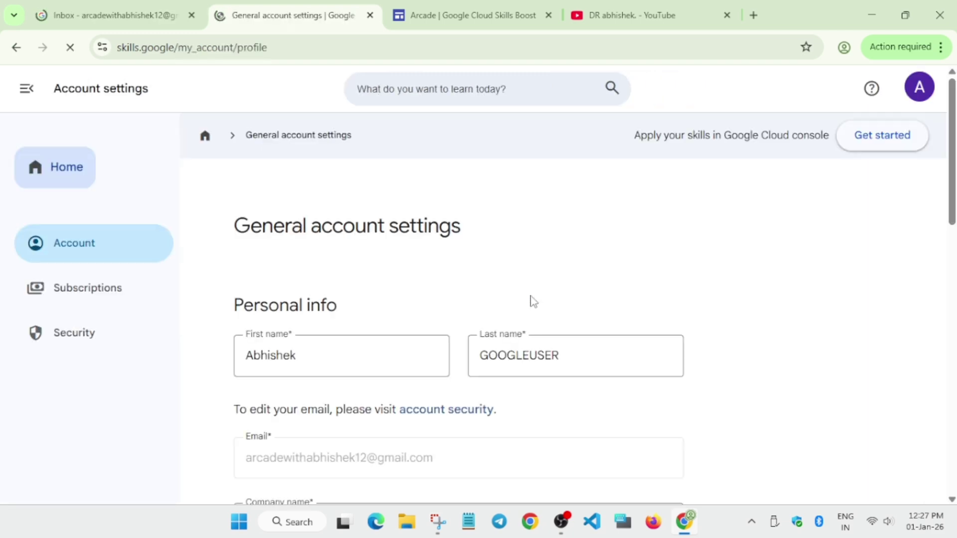
{"action": "scroll", "coordinate": [534, 301], "scroll_direction": "down", "scroll_amount": 10}
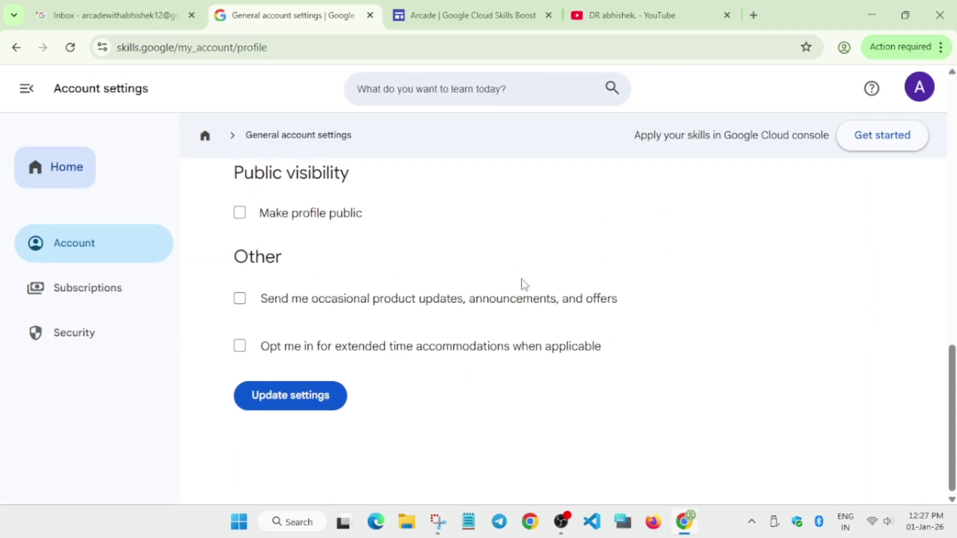
{"action": "scroll", "coordinate": [523, 285], "scroll_direction": "up", "scroll_amount": 4}
{"action": "left_click", "coordinate": [240, 436]}
Step: Opt into product updates and extended time accommodations, then save the settings
{"action": "scroll", "coordinate": [306, 390], "scroll_direction": "down", "scroll_amount": 1}
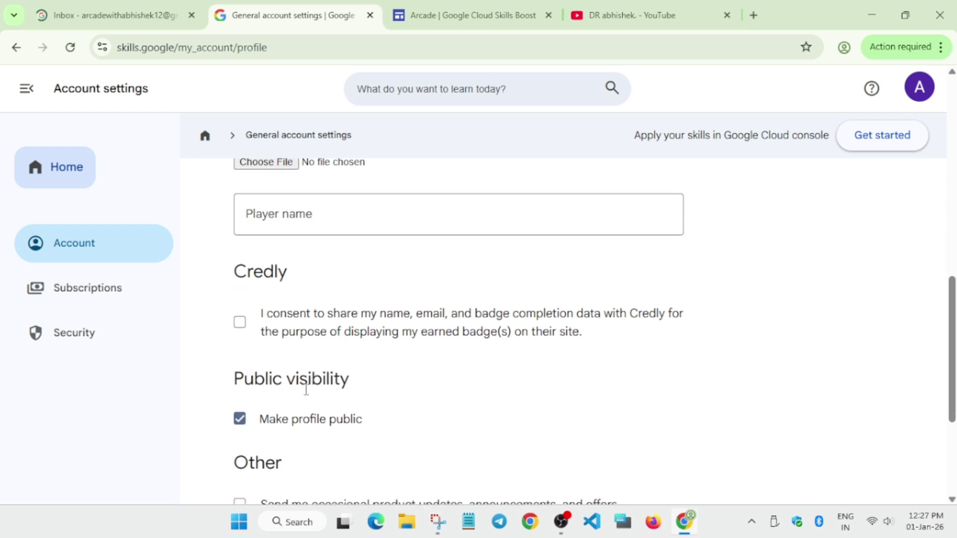
{"action": "scroll", "coordinate": [306, 390], "scroll_direction": "down", "scroll_amount": 2}
{"action": "left_click", "coordinate": [240, 373]}
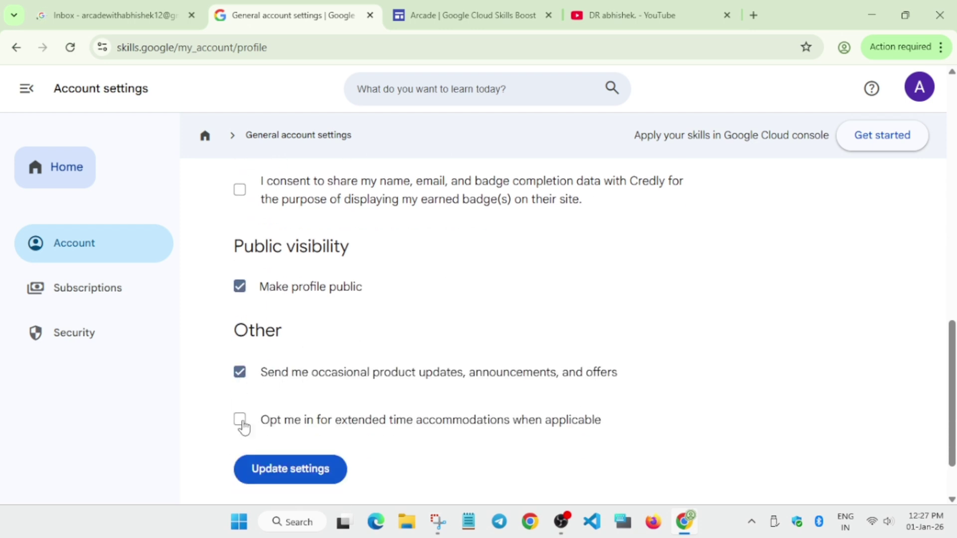
{"action": "left_click", "coordinate": [241, 421]}
{"action": "left_click", "coordinate": [270, 471]}
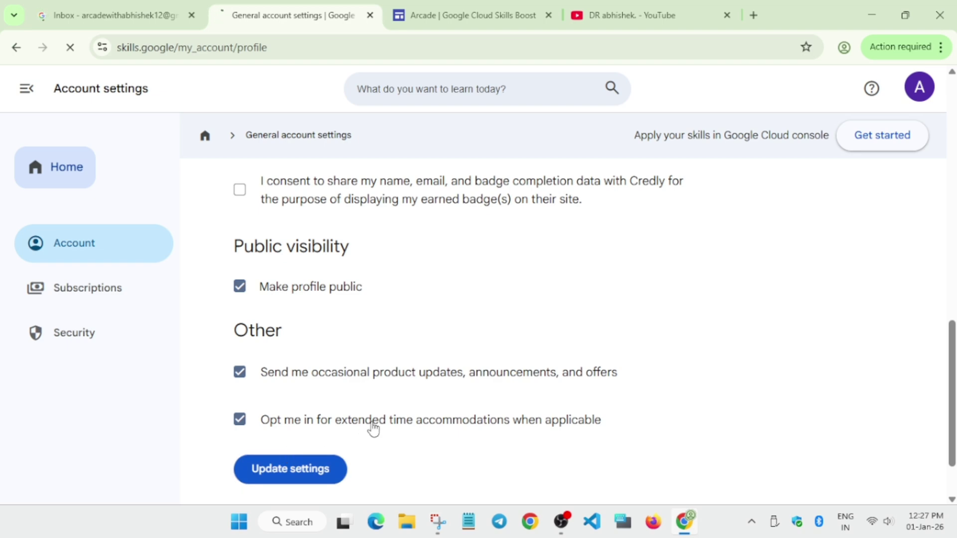
Step: Switch to the Google Skills Arcade page
{"action": "scroll", "coordinate": [483, 401], "scroll_direction": "down", "scroll_amount": 8}
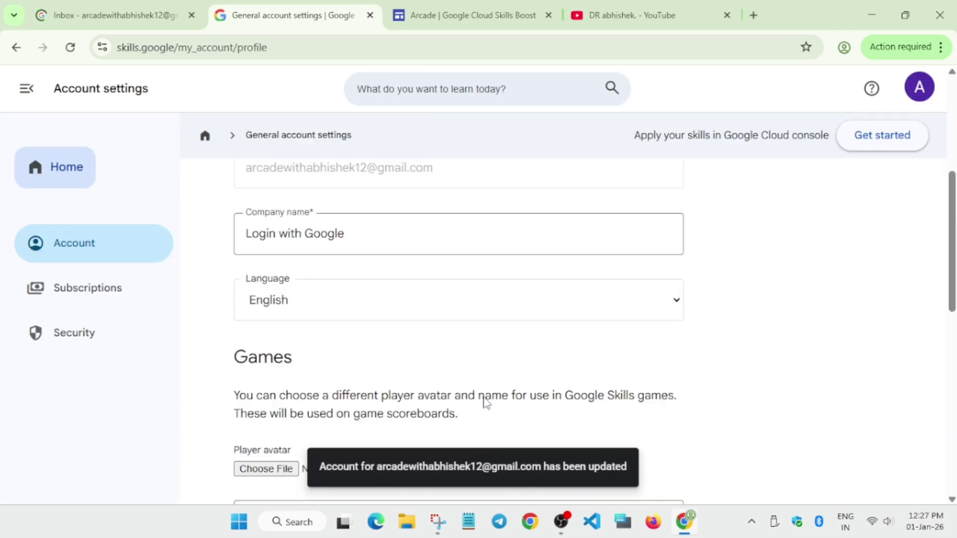
{"action": "scroll", "coordinate": [484, 402], "scroll_direction": "down", "scroll_amount": 8}
{"action": "scroll", "coordinate": [481, 387], "scroll_direction": "up", "scroll_amount": 2}
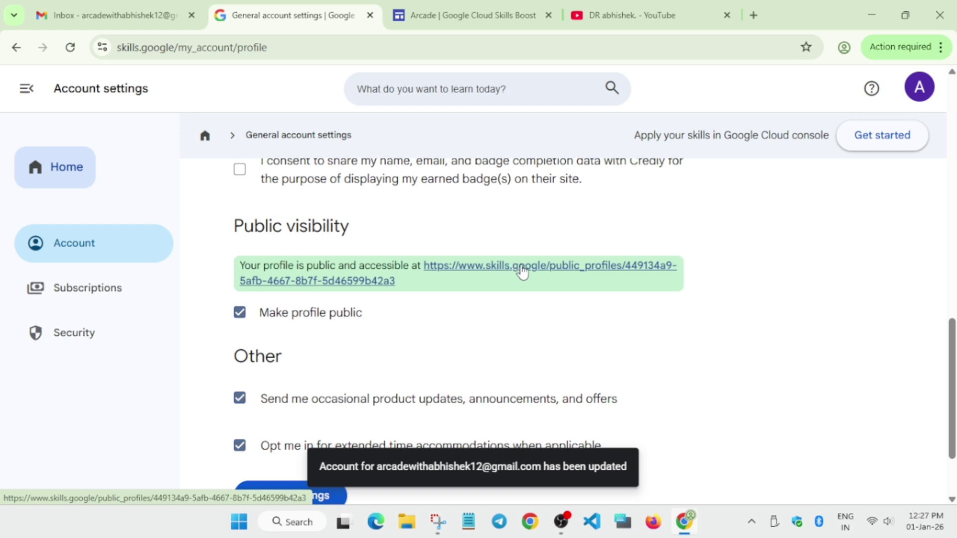
{"action": "left_click", "coordinate": [504, 13]}
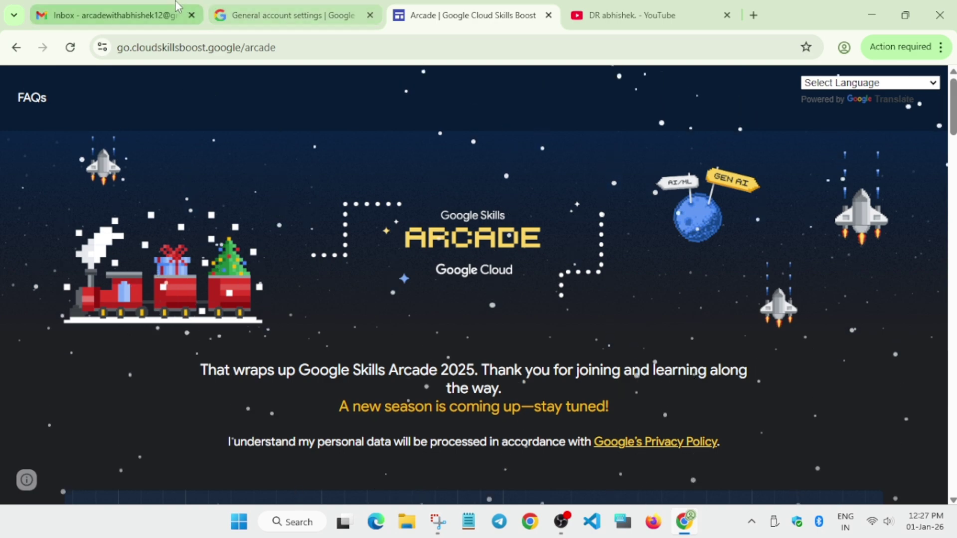
Step: Enter 'arcade' as the games player name and save the settings
{"action": "left_click", "coordinate": [279, 15]}
{"action": "scroll", "coordinate": [594, 325], "scroll_direction": "up", "scroll_amount": 10}
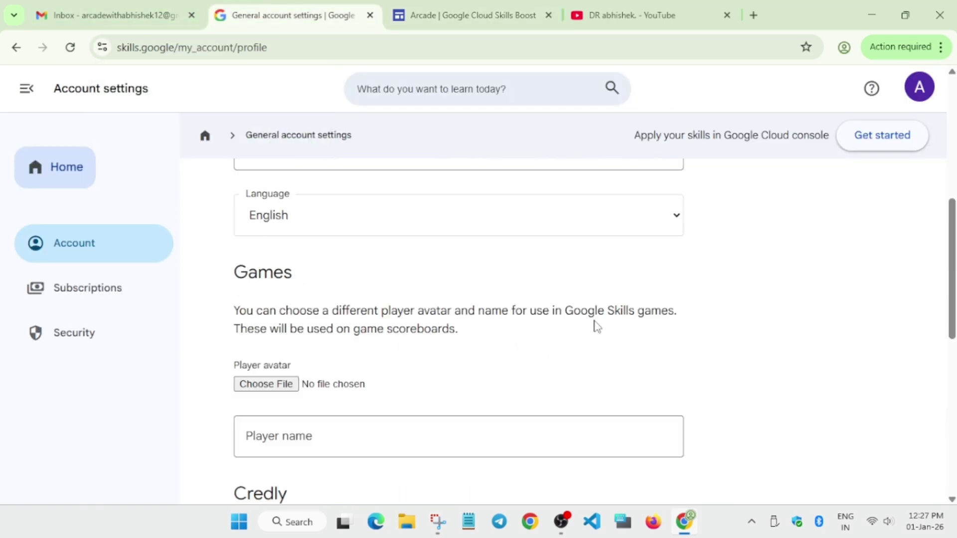
{"action": "scroll", "coordinate": [600, 325], "scroll_direction": "down", "scroll_amount": 5}
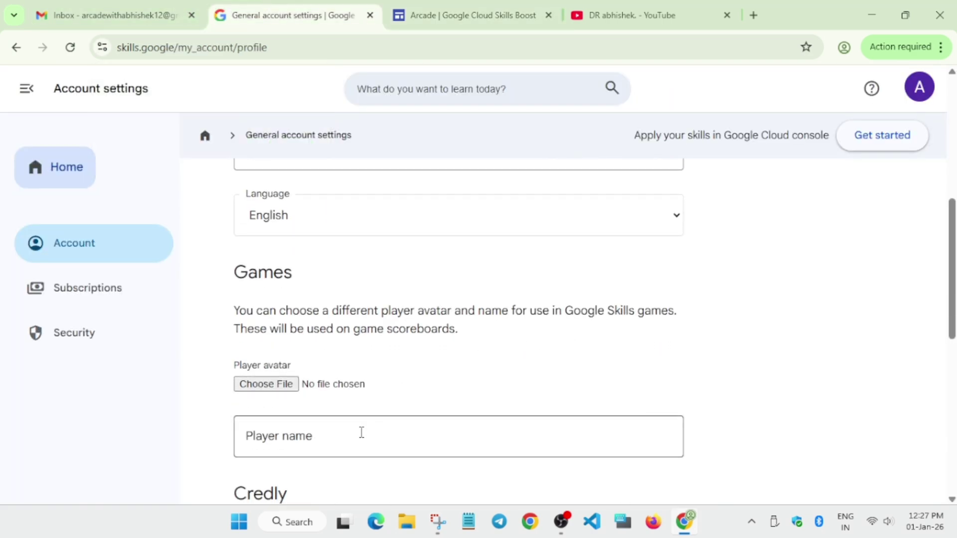
{"action": "left_click", "coordinate": [354, 433]}
{"action": "type", "text": "arcade"}
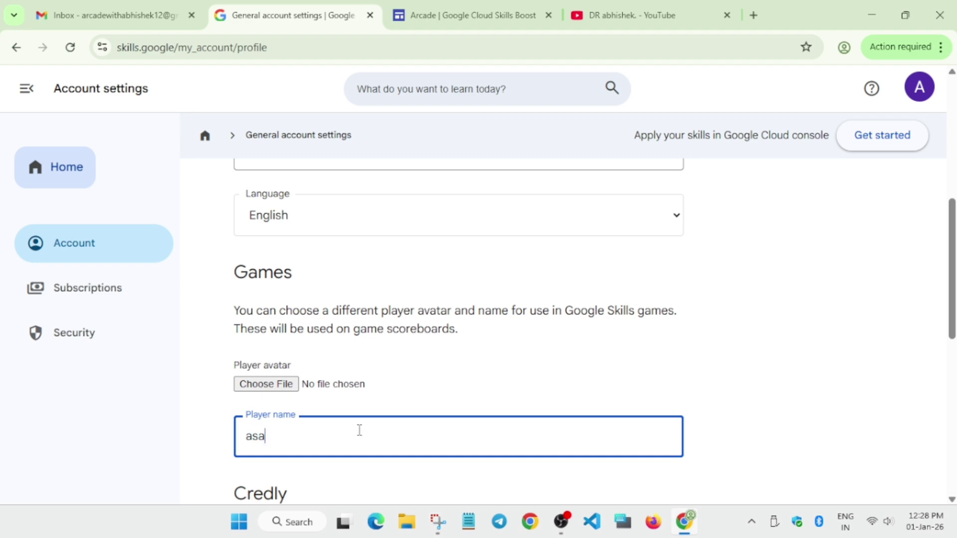
{"action": "scroll", "coordinate": [352, 418], "scroll_direction": "down", "scroll_amount": 9}
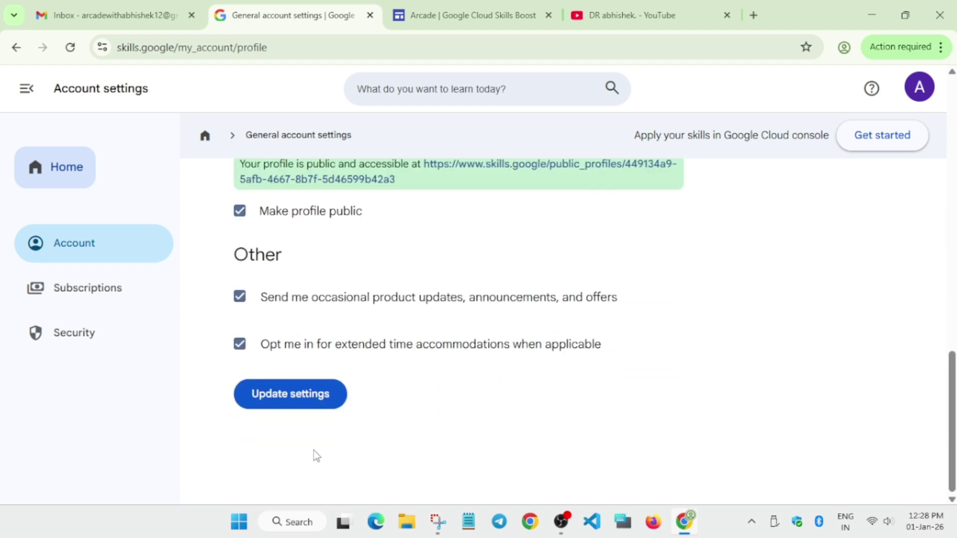
{"action": "left_click", "coordinate": [314, 402]}
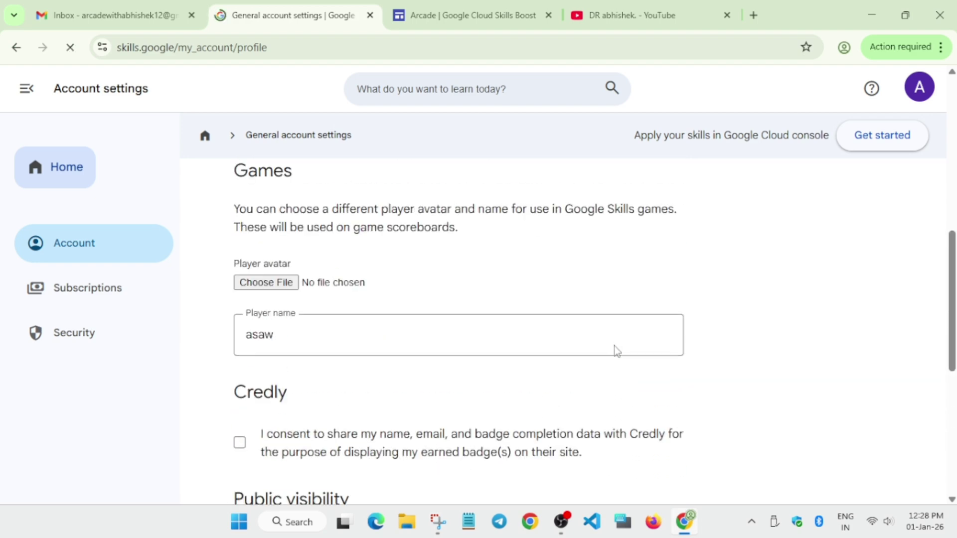
Step: Switch to the YouTube channel's videos page
{"action": "scroll", "coordinate": [552, 313], "scroll_direction": "down", "scroll_amount": 15}
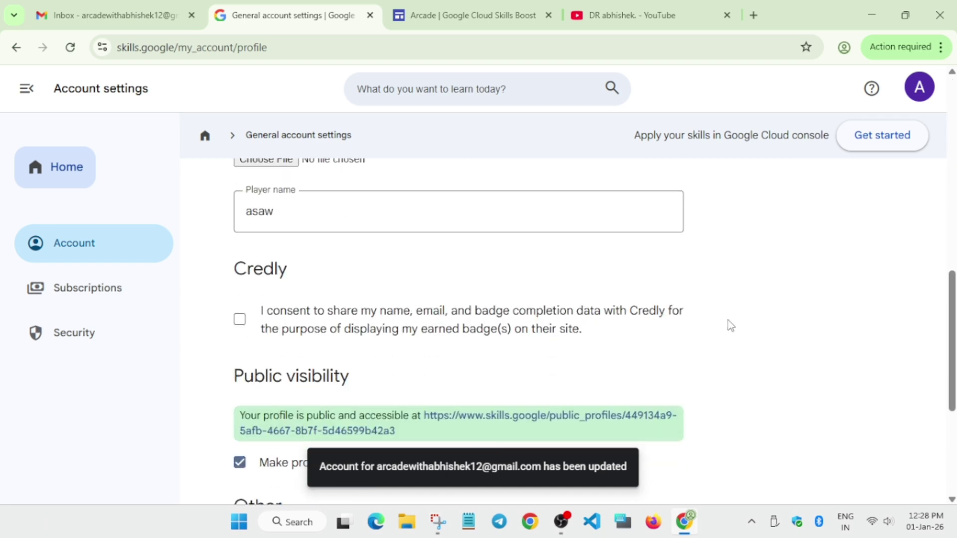
{"action": "scroll", "coordinate": [731, 326], "scroll_direction": "down", "scroll_amount": 5}
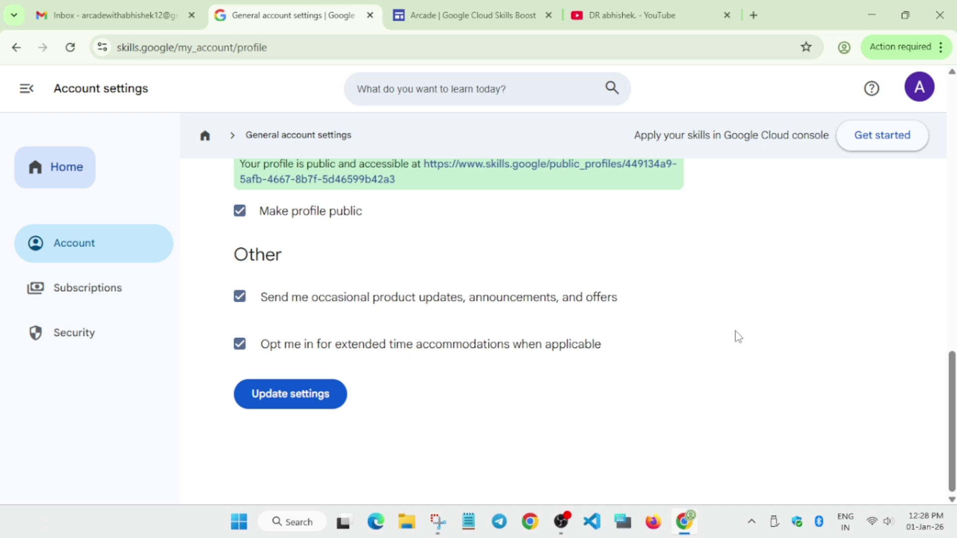
{"action": "left_click", "coordinate": [616, 12]}
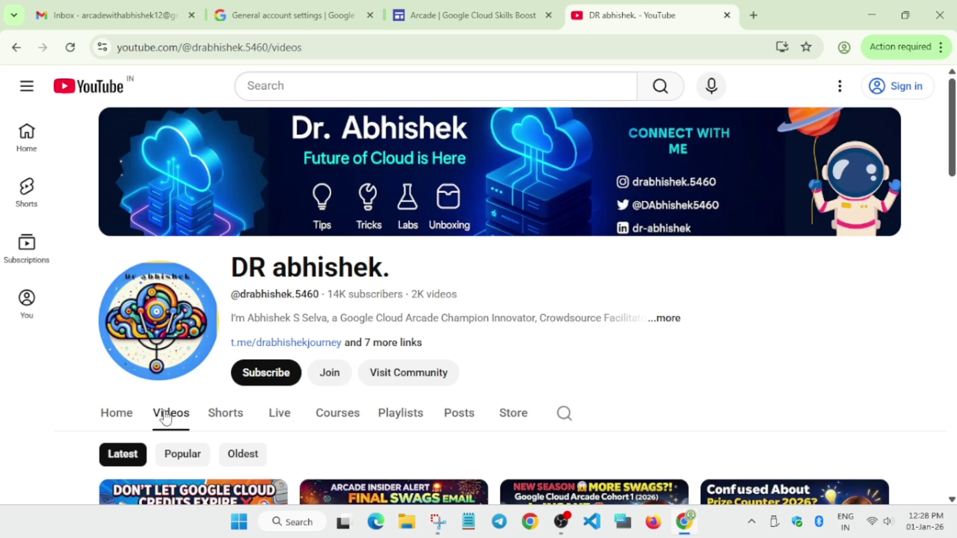
{"action": "scroll", "coordinate": [165, 416], "scroll_direction": "down", "scroll_amount": 5}
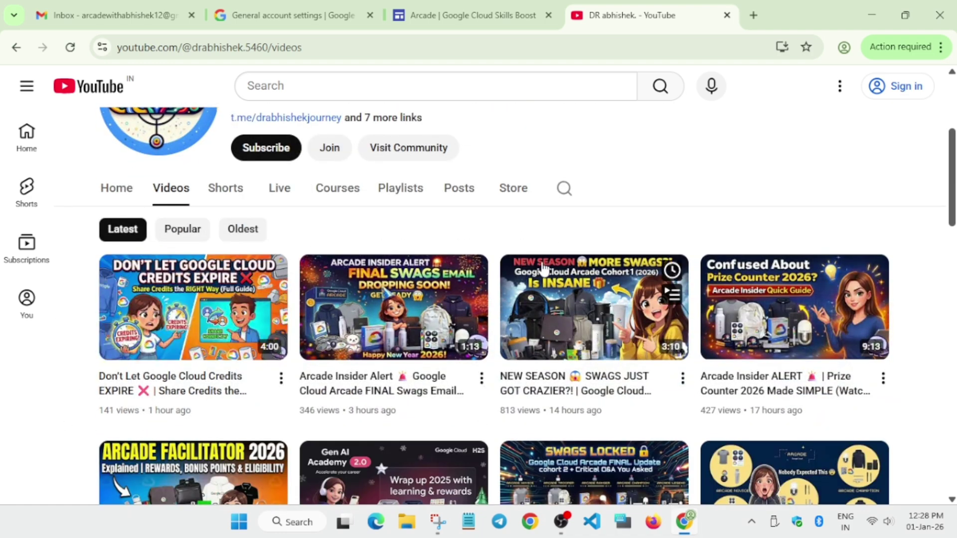
{"action": "scroll", "coordinate": [692, 194], "scroll_direction": "up", "scroll_amount": 5}
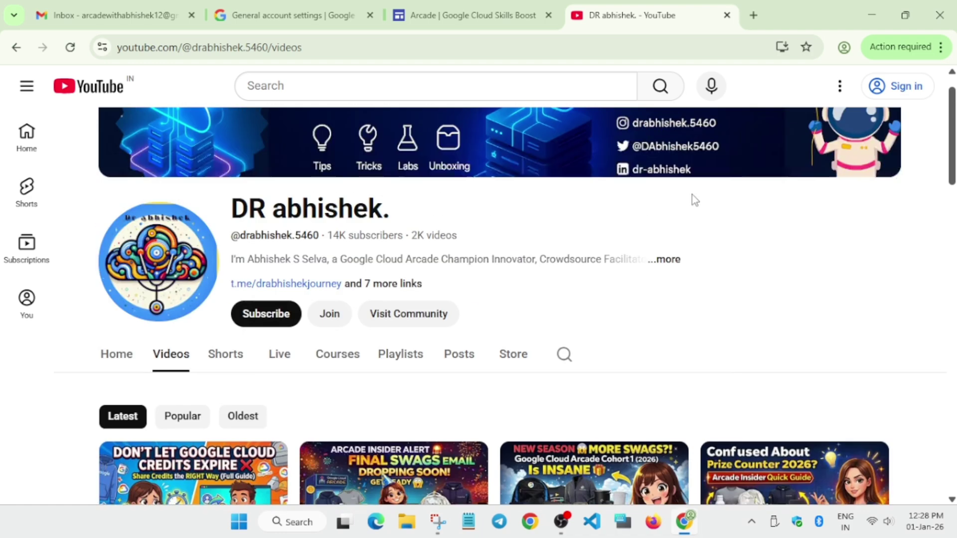